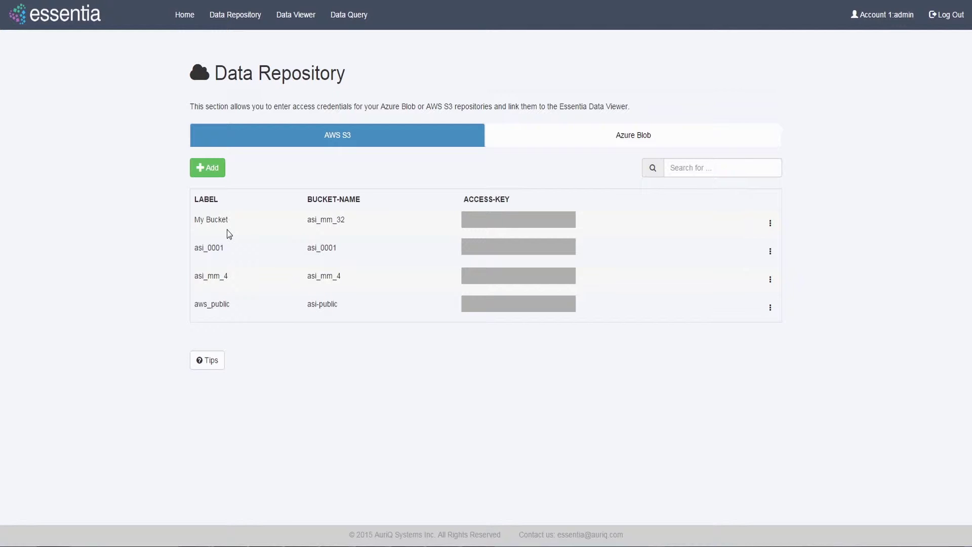
- Open the Data Viewer section and choose My Bucket as the repository to work with
left_click(297, 24)
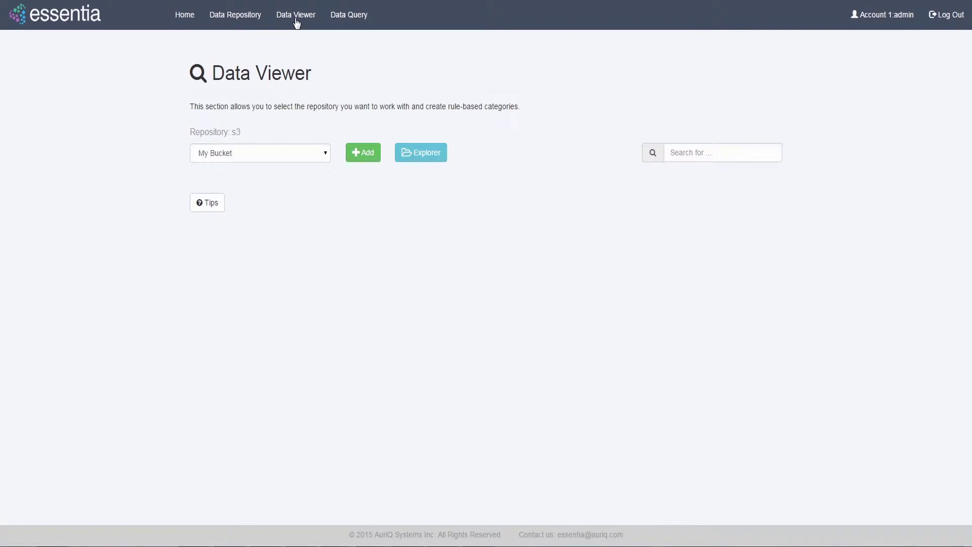
left_click(298, 155)
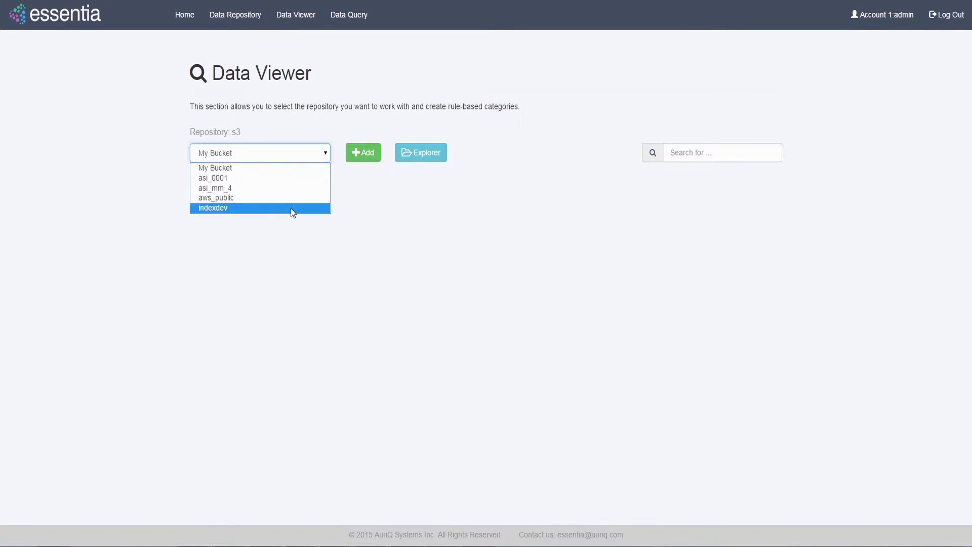
left_click(295, 168)
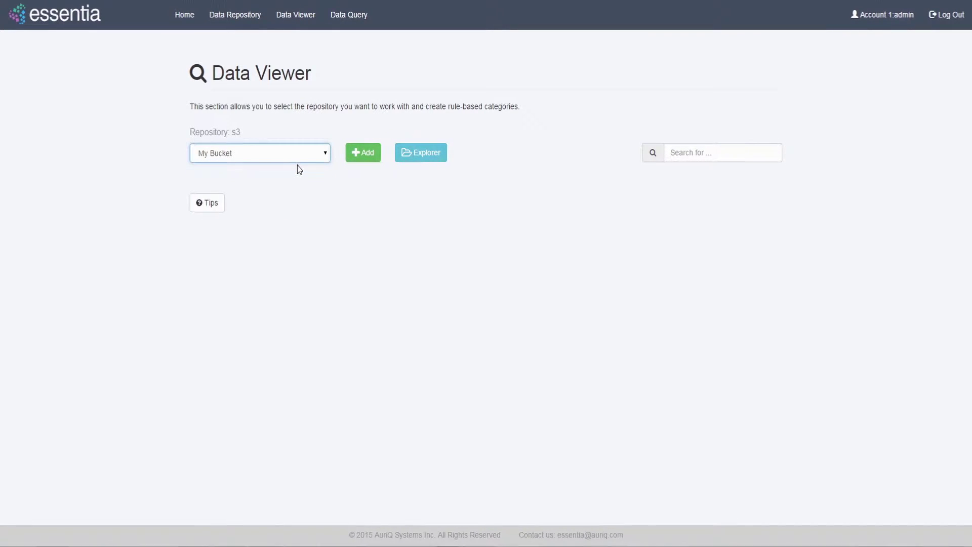
- Start a new category named clickstream_data with the comment "this is a test"
left_click(363, 152)
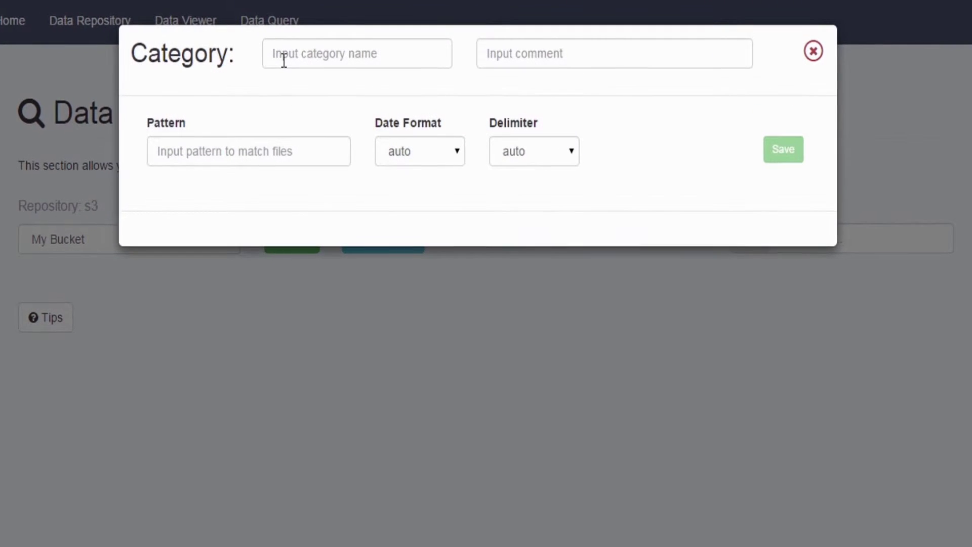
left_click(284, 60)
type("clickstream_data")
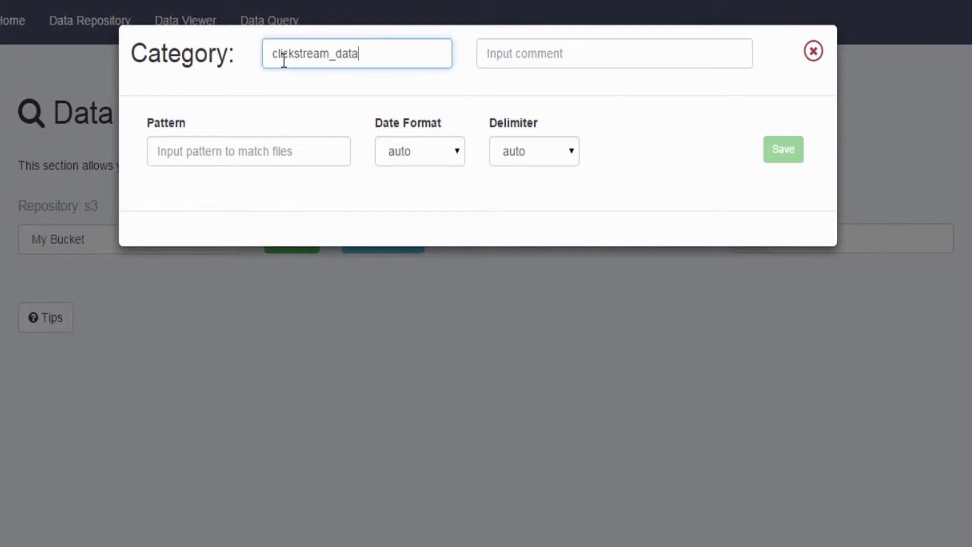
key("Tab")
type("this is a test")
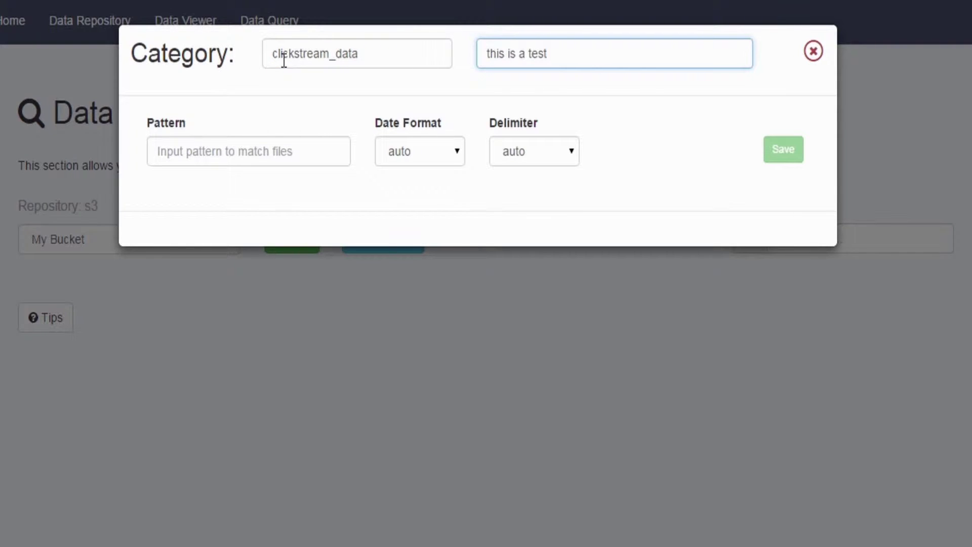
left_click(176, 160)
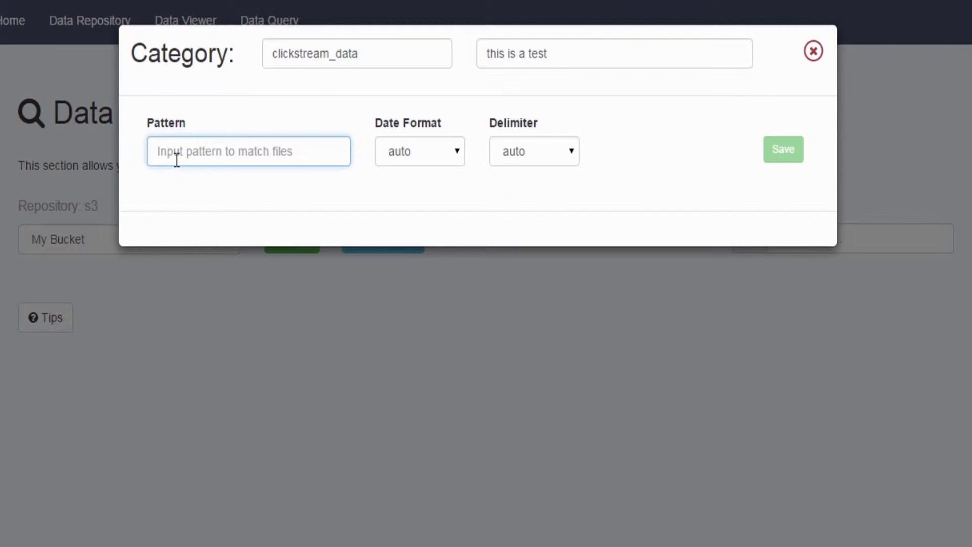
- Leave the category form and browse My Bucket's files, expanding the data folder and its aqd subfolder
left_click(815, 52)
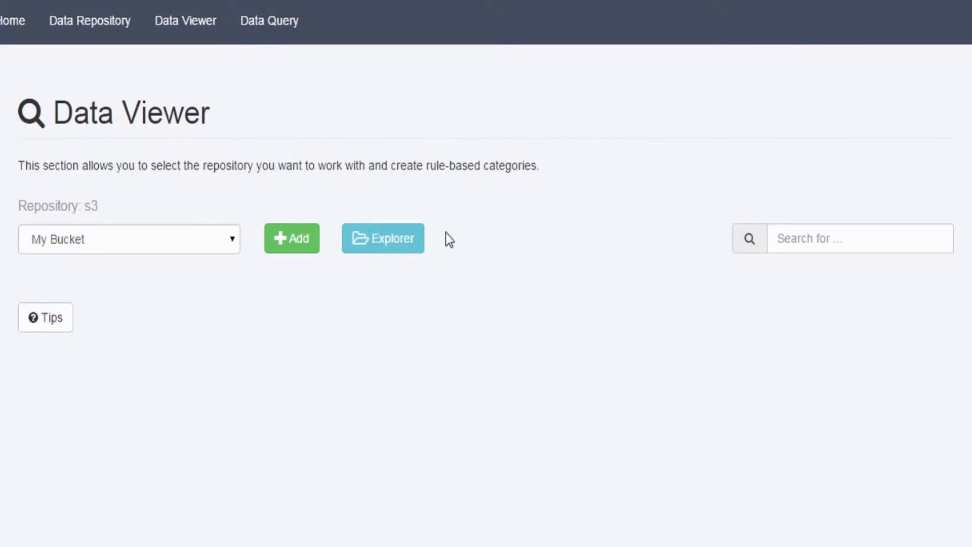
left_click(400, 238)
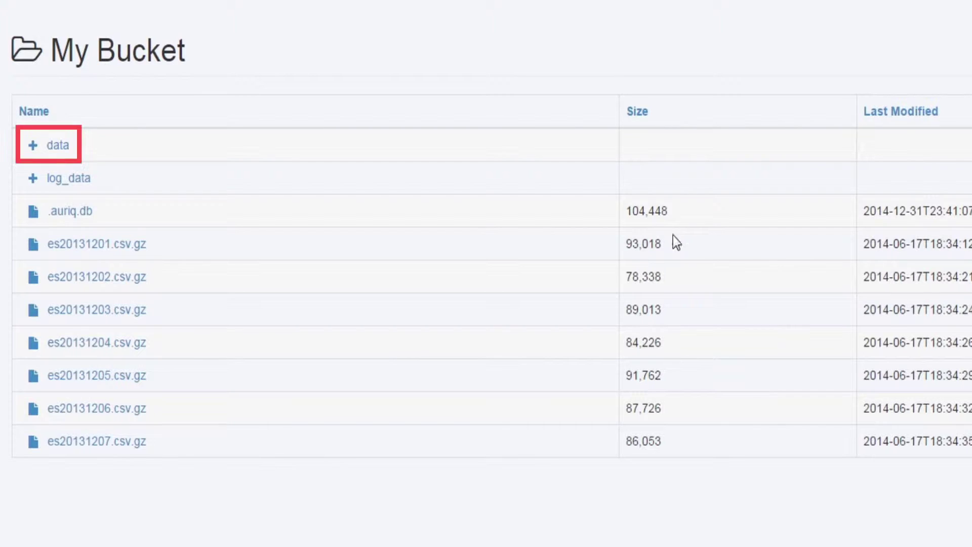
left_click(32, 148)
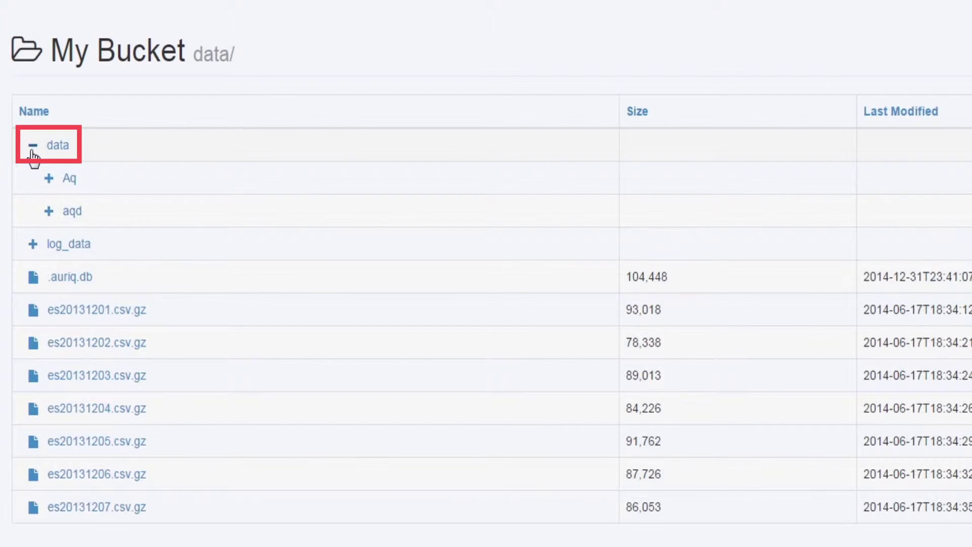
left_click(48, 213)
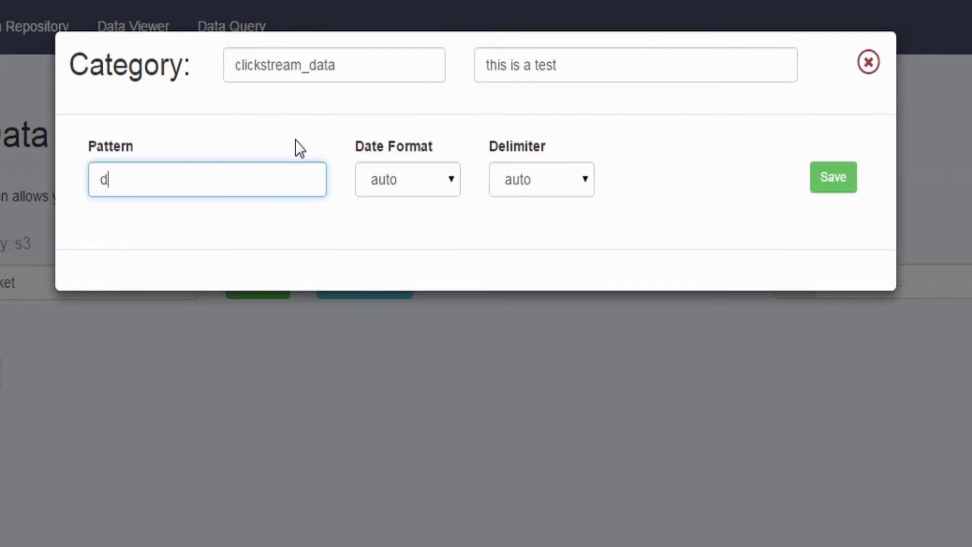
- Set the clickstream_data category's file pattern to data/aqd/* and its date format to none
type("ata/aqd/*")
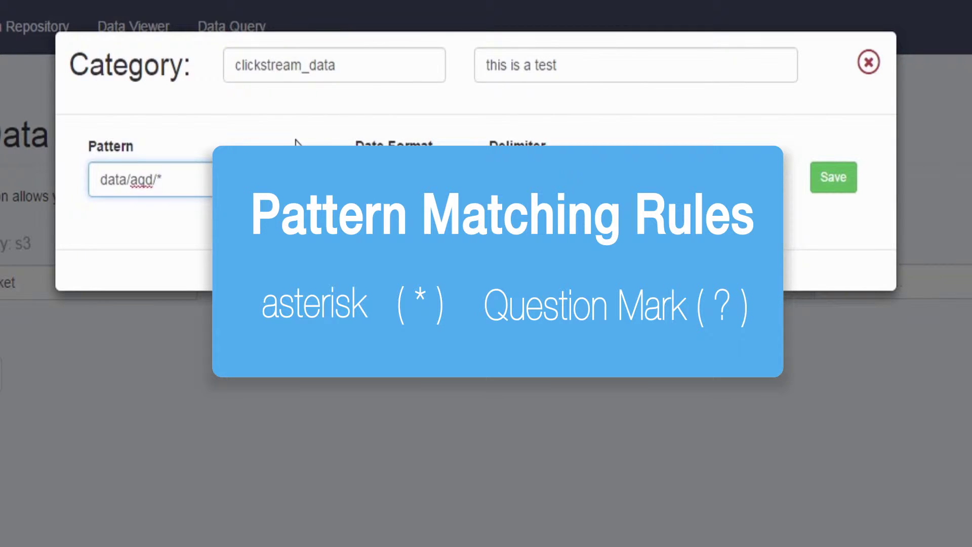
left_click(296, 141)
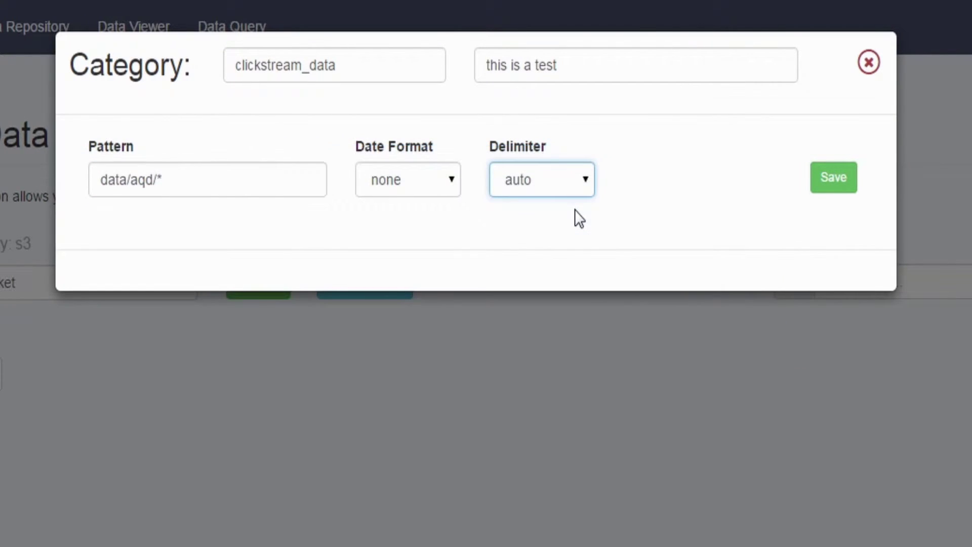
left_click(832, 185)
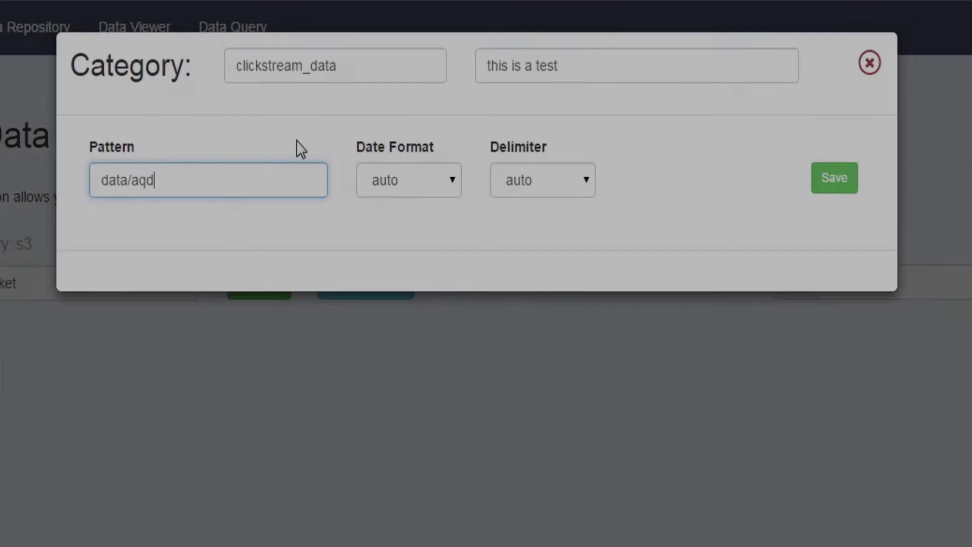
type("/*")
left_click(405, 181)
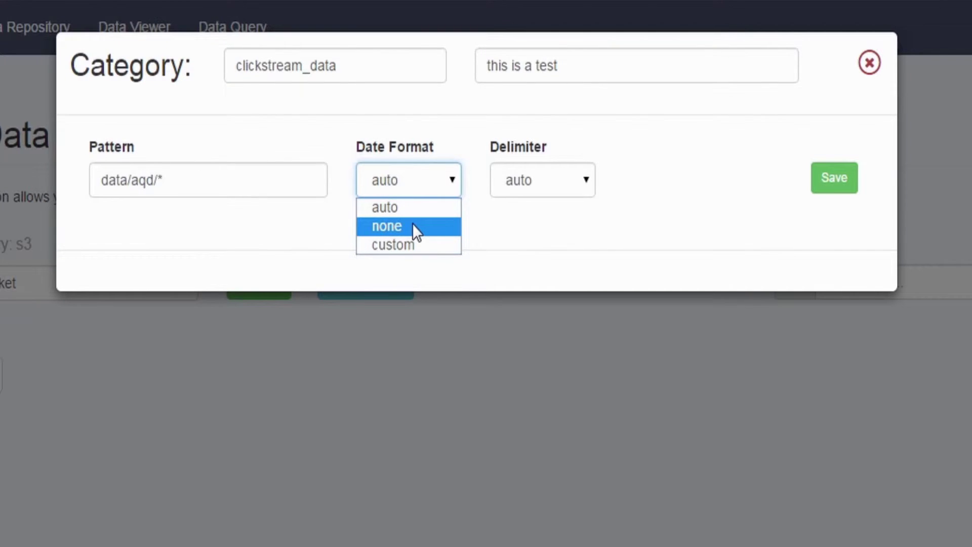
left_click(412, 227)
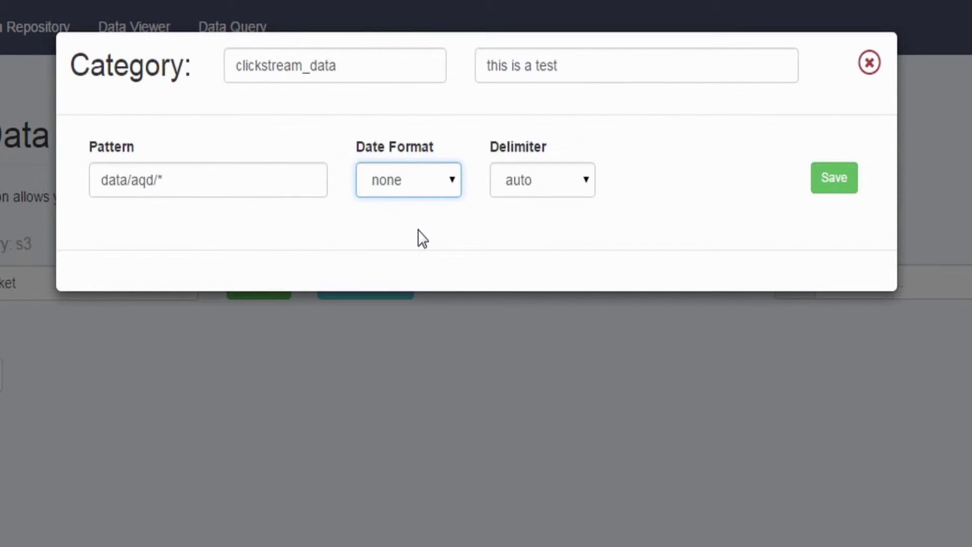
- Check the delimiter choices, keep auto, then save the clickstream_data category and close its form
left_click(541, 189)
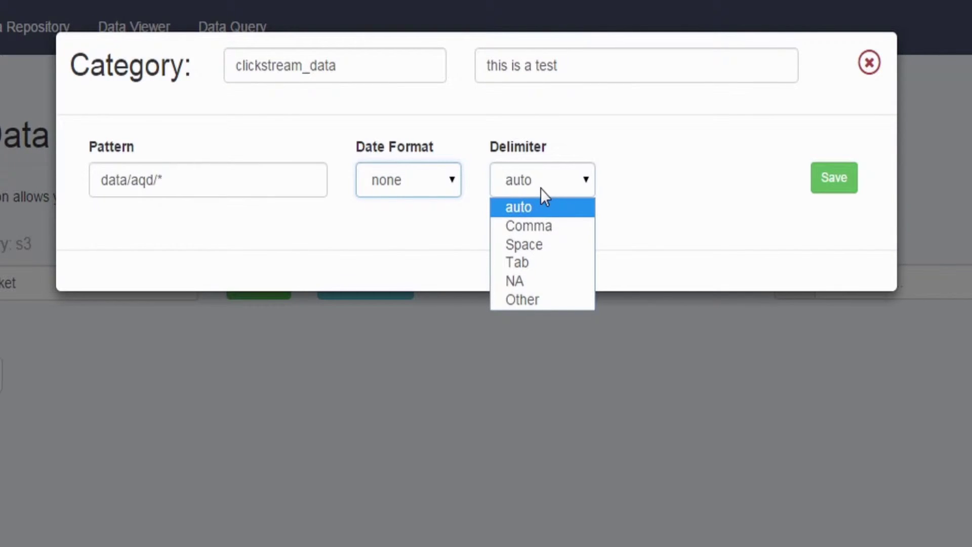
left_click(832, 182)
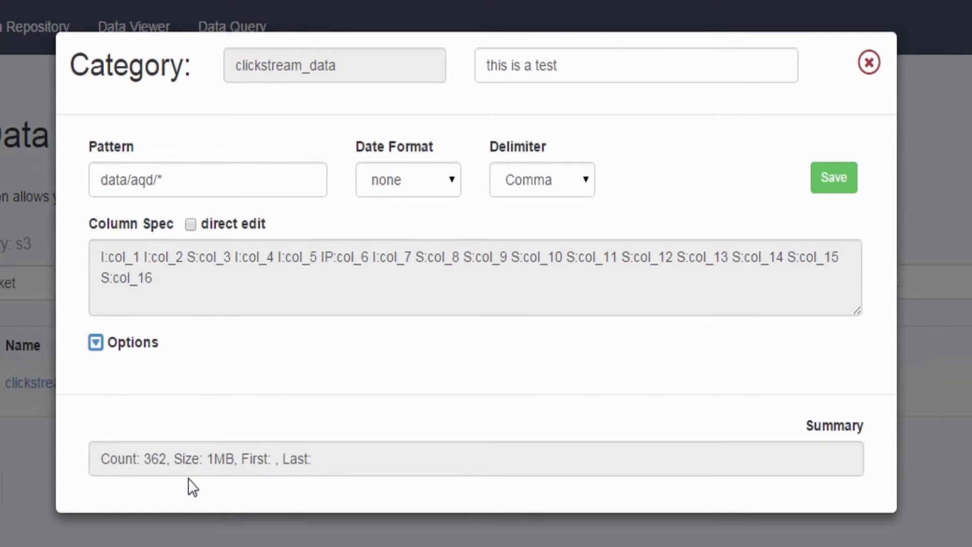
left_click(869, 64)
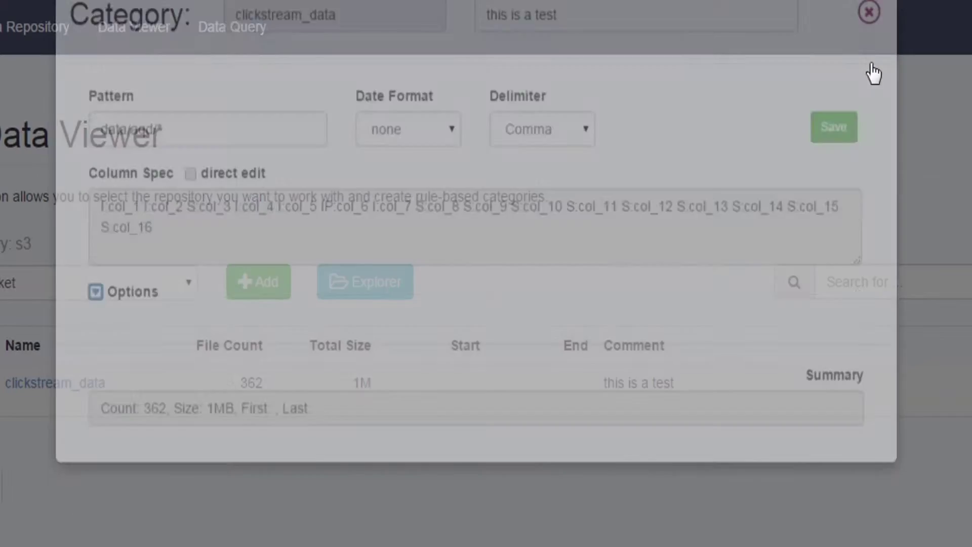
- Start a second category named clickstream_data_201507 with the comment "this is another test"
left_click(261, 291)
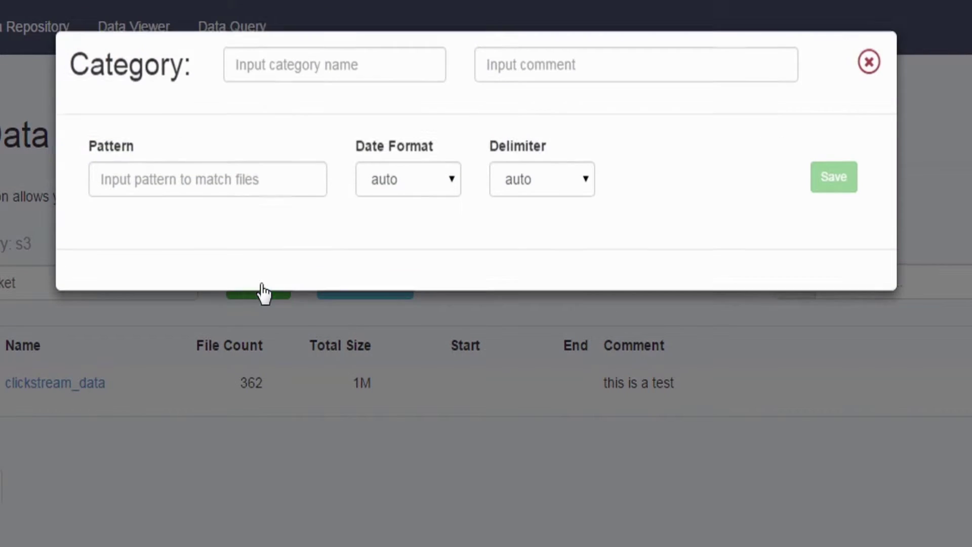
type("clickstream_data_201507")
key("Tab")
type("this is another test")
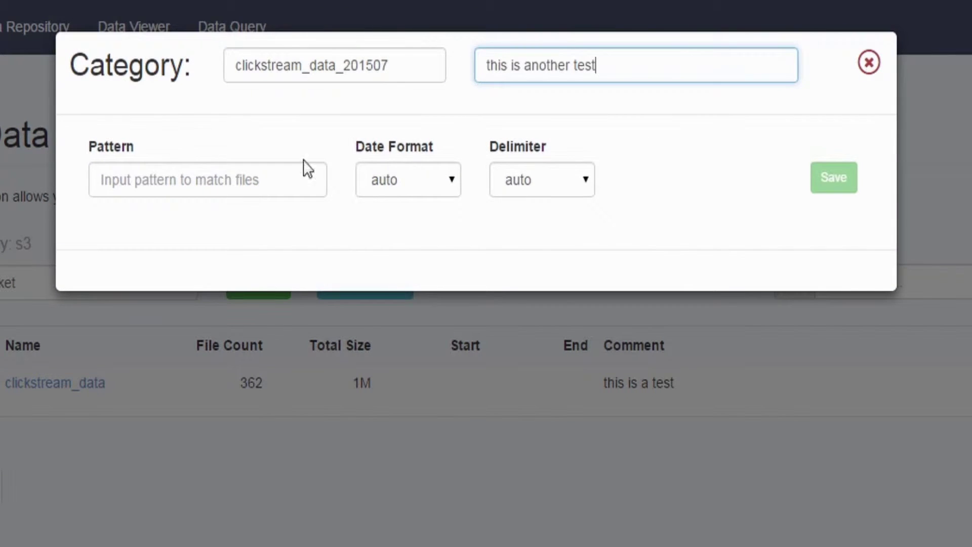
- Set the file pattern to data/aqd/201507/*.gz and try to save the category with the automatic date format
left_click(262, 186)
type("data/agd/201507/*.gz")
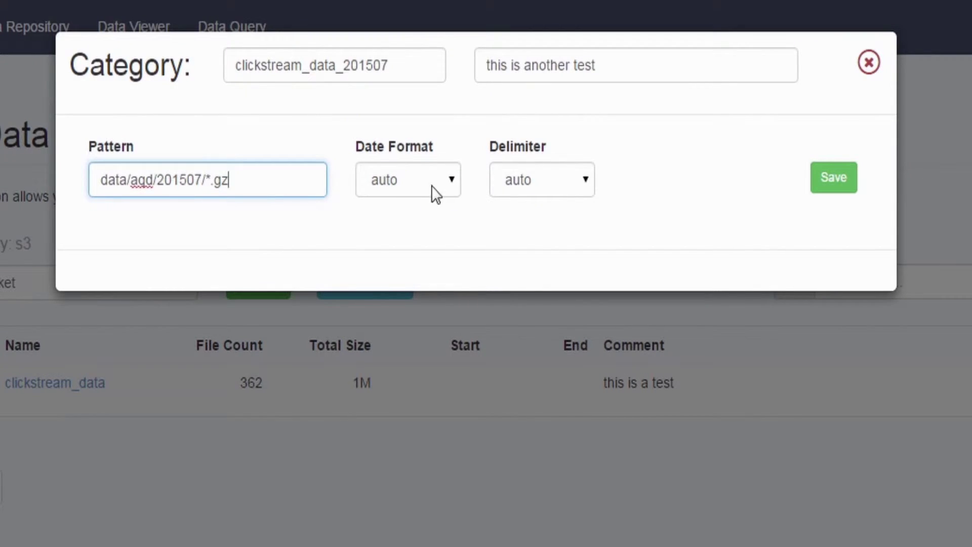
left_click(818, 188)
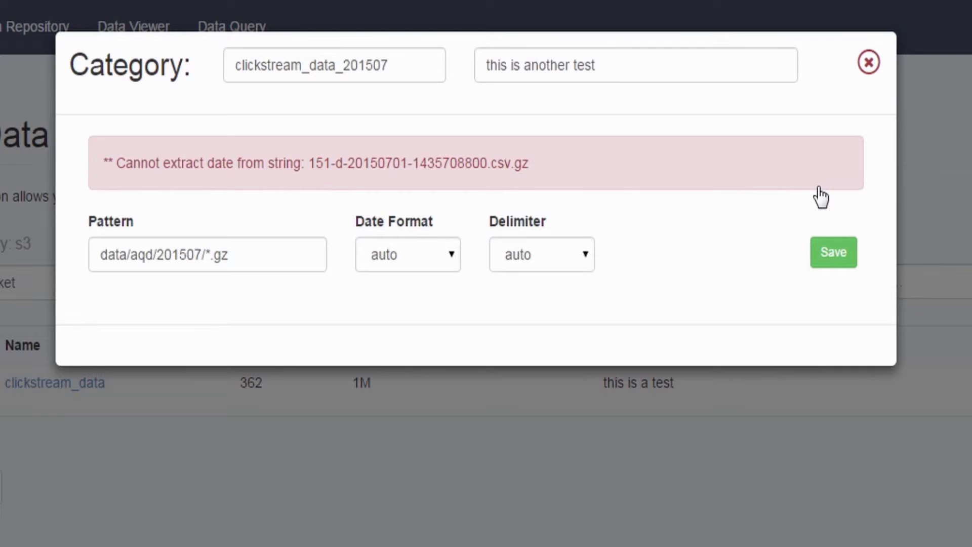
- Switch the date format to custom with the pattern d-YMD- and save the clickstream_data_201507 category
left_click(417, 251)
left_click(424, 321)
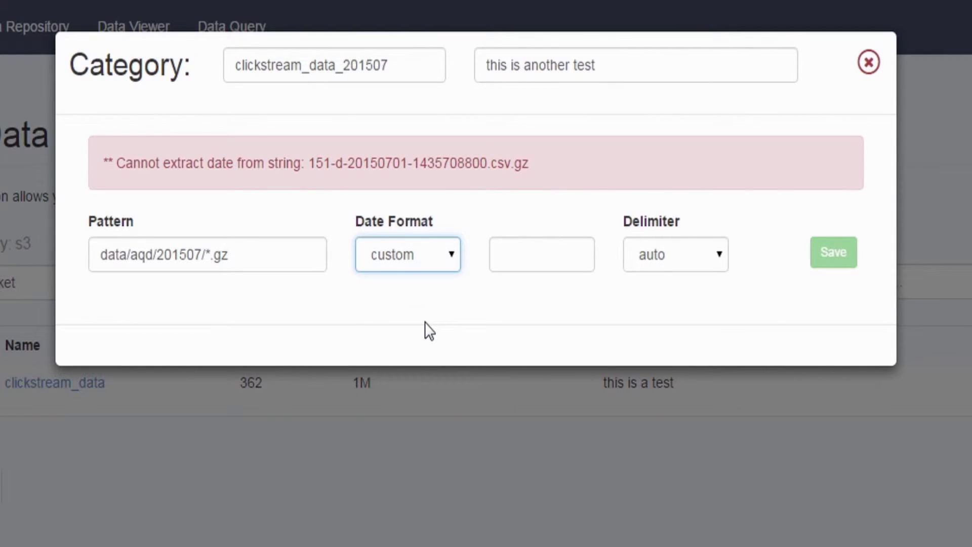
left_click(537, 256)
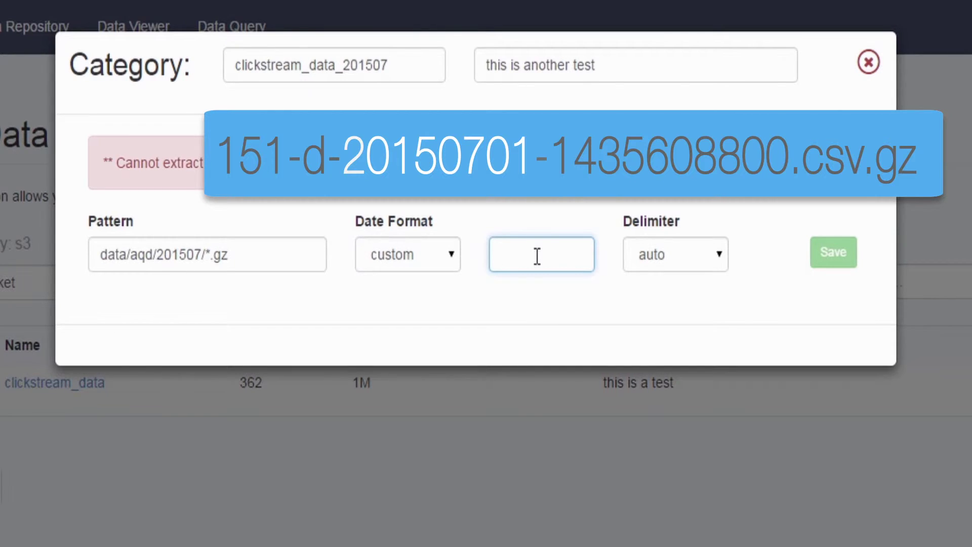
type("d-YMD")
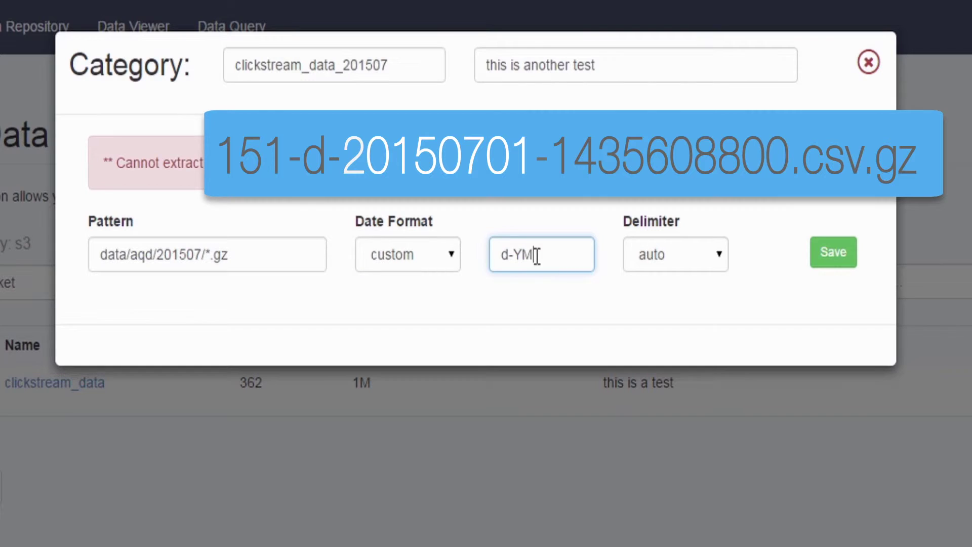
type("-")
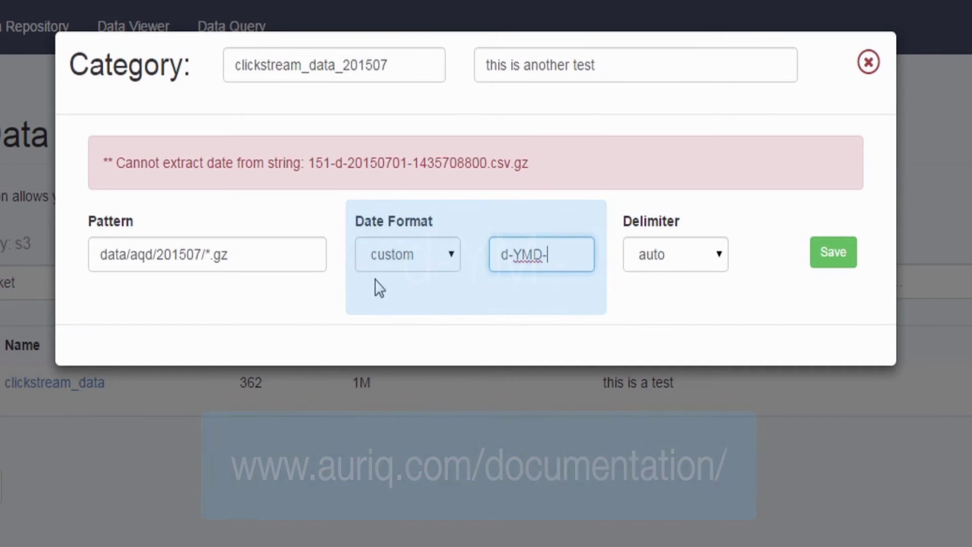
left_click(847, 264)
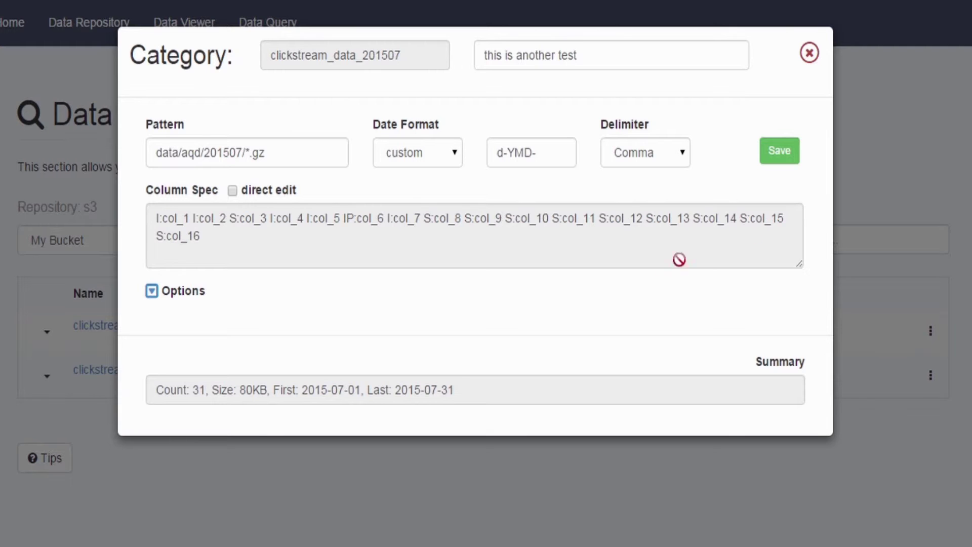
- Show the category's column options and rename column 3 as aqid, column 4 as status and column 6 as ip
left_click(152, 291)
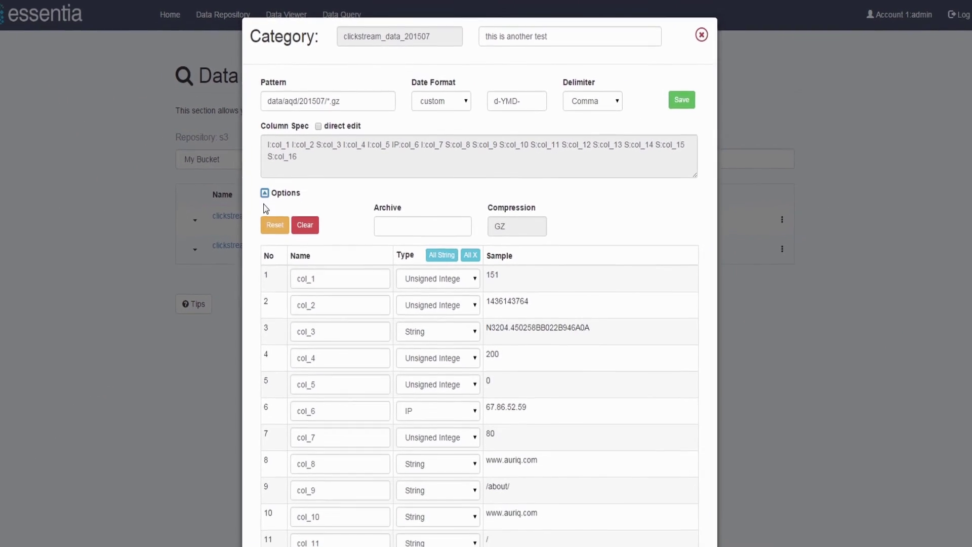
left_click(417, 227)
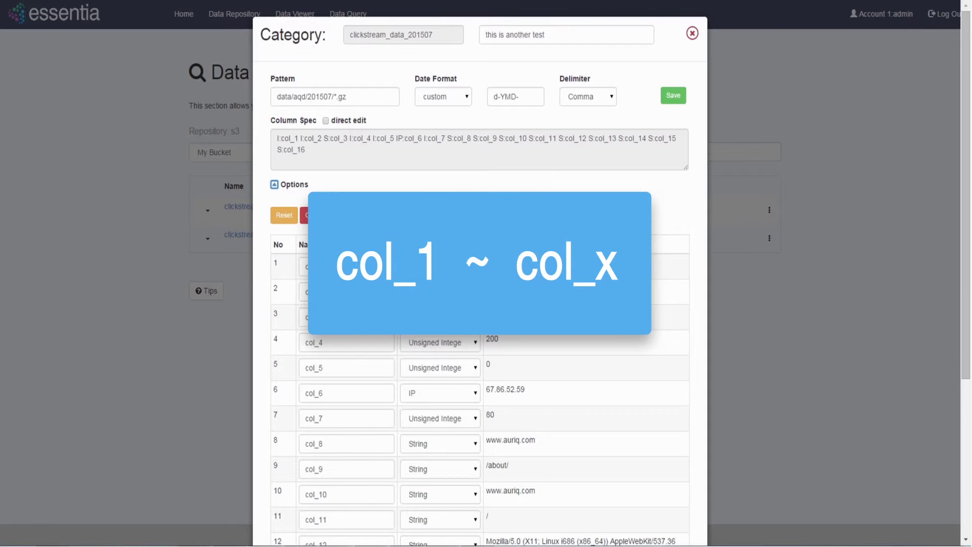
scroll(565, 221, "down", 3)
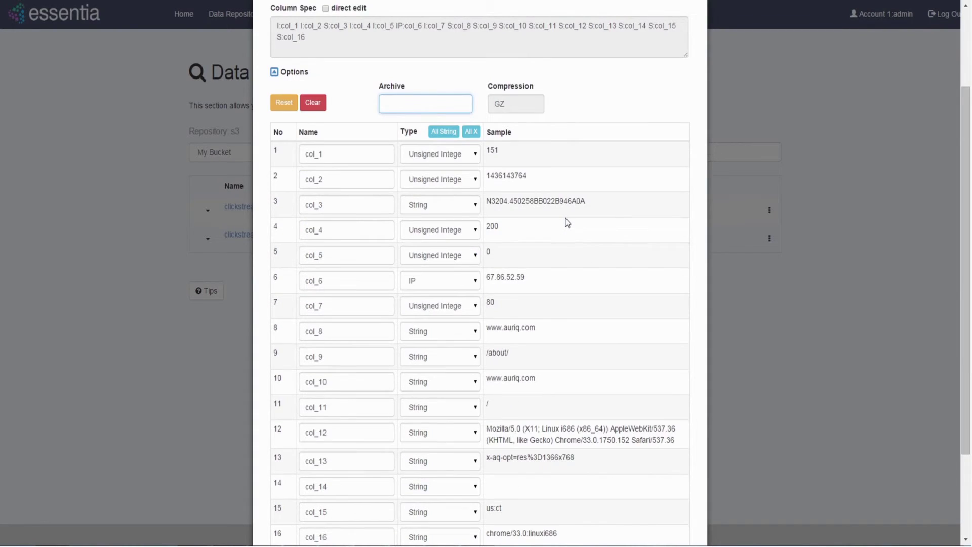
double_click(344, 206)
type("aqid")
double_click(336, 227)
type("status")
double_click(317, 273)
type("ip")
- Rename columns 7 to 11 as port, domain, page, ref and ref_page
double_click(335, 307)
type("port")
key("Tab")
type("domain")
key("Tab")
type("page")
key("Tab")
type("ref")
key("Tab")
type("ref_page")
- Rename column 12 as browser, column 13 as res, column 15 as loc and column 16 as os
key("Tab")
type("browser")
key("Tab")
type("res")
key("Tab")
key("Tab")
type("loc")
scroll(291, 506, "down", 3)
key("Tab")
type("os")
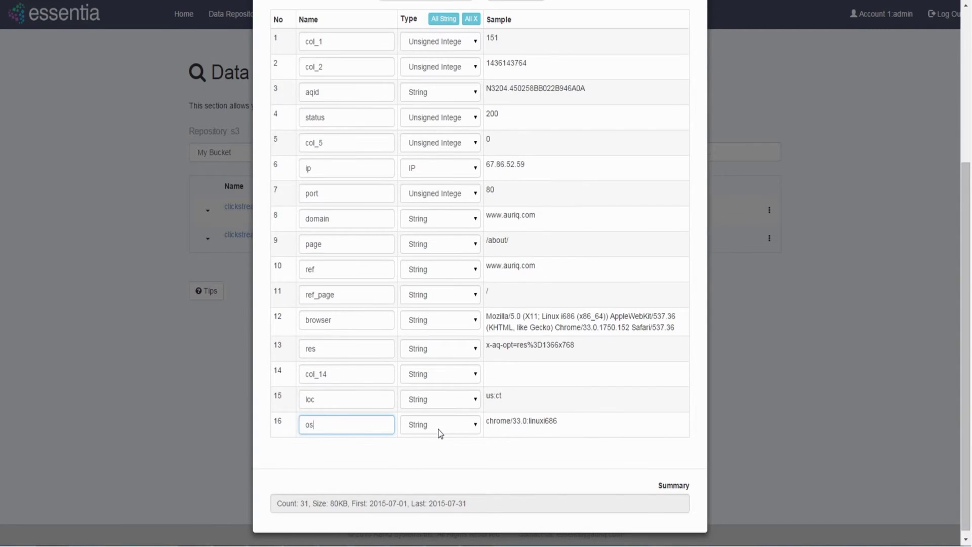
- Save the renamed column specification of clickstream_data_201507 and close the category form
scroll(440, 433, "up", 5)
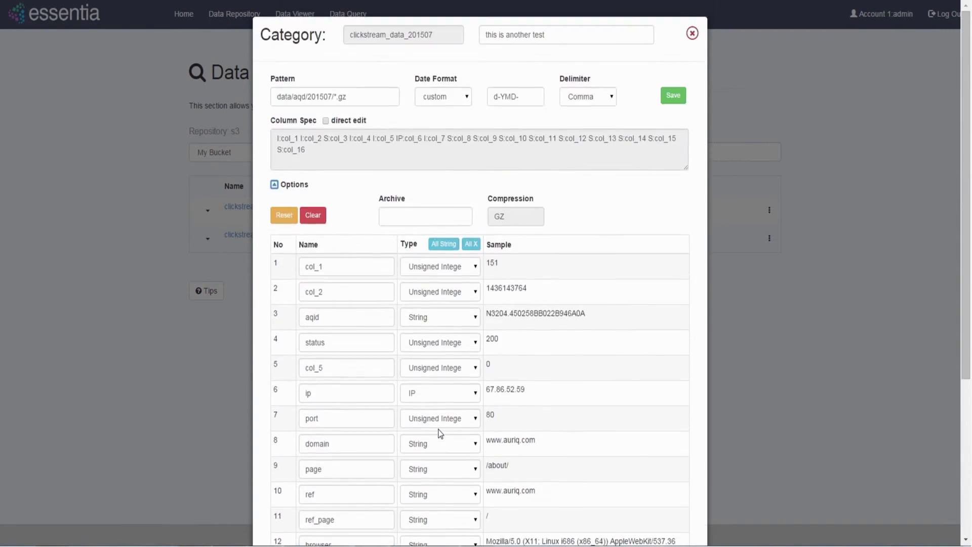
left_click(671, 100)
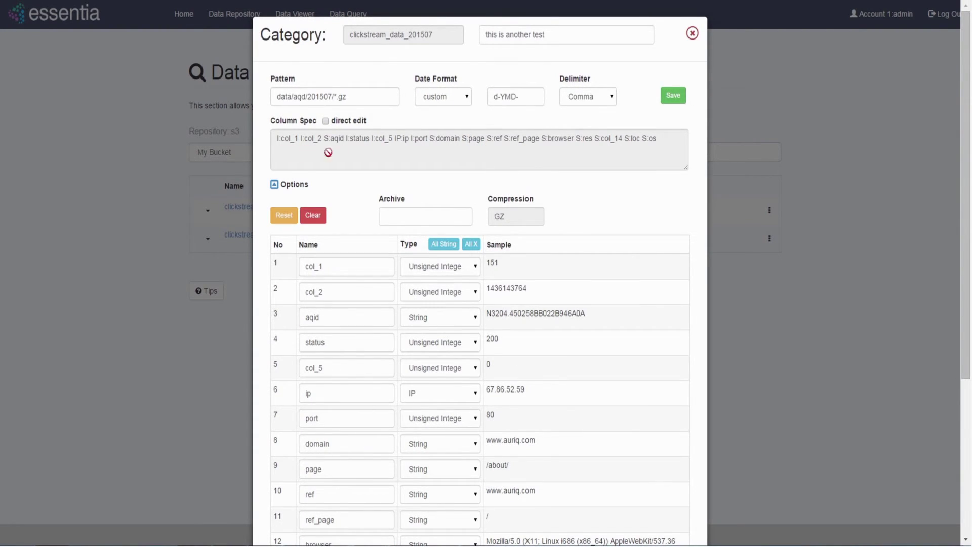
left_click(691, 33)
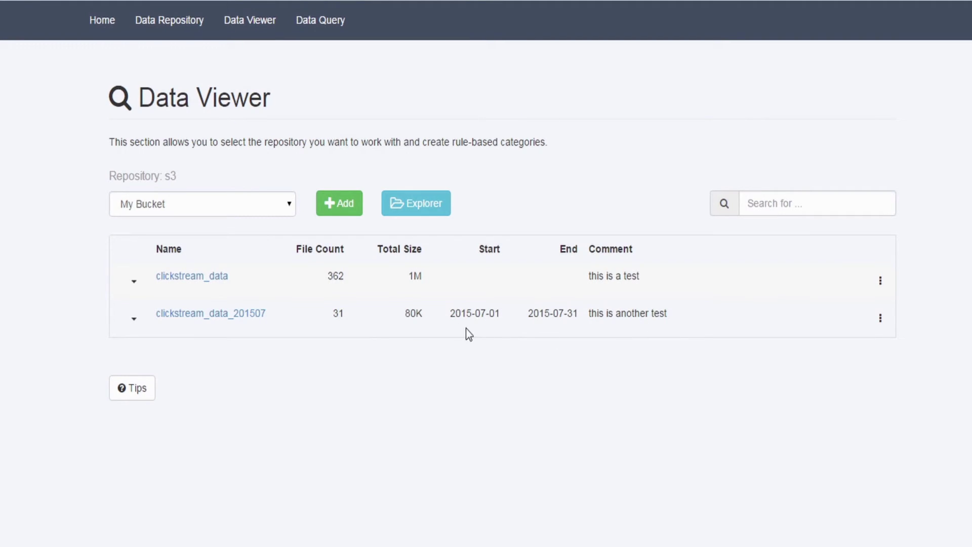
- Switch the repository to asi_0001 and review the aqlog category's definition in its edit form
left_click(290, 202)
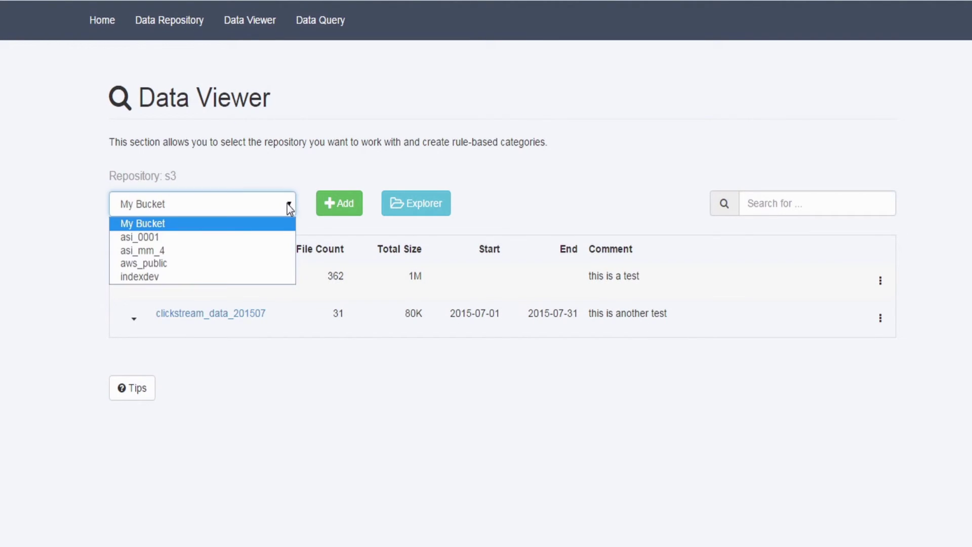
left_click(265, 236)
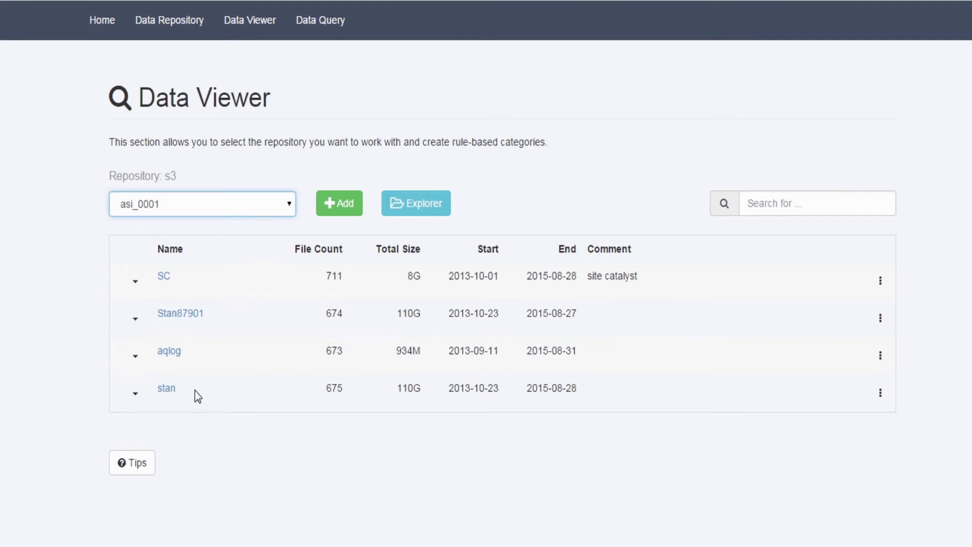
left_click(135, 357)
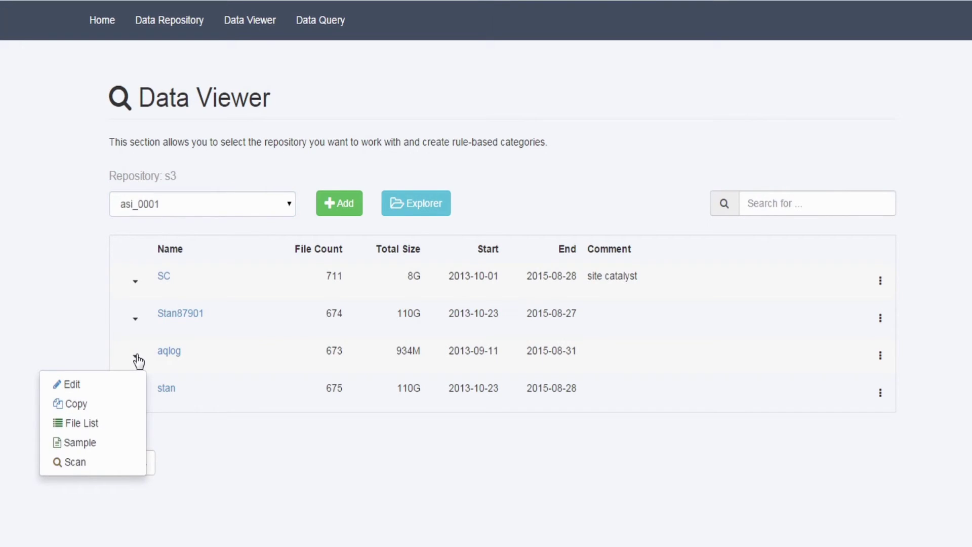
left_click(86, 388)
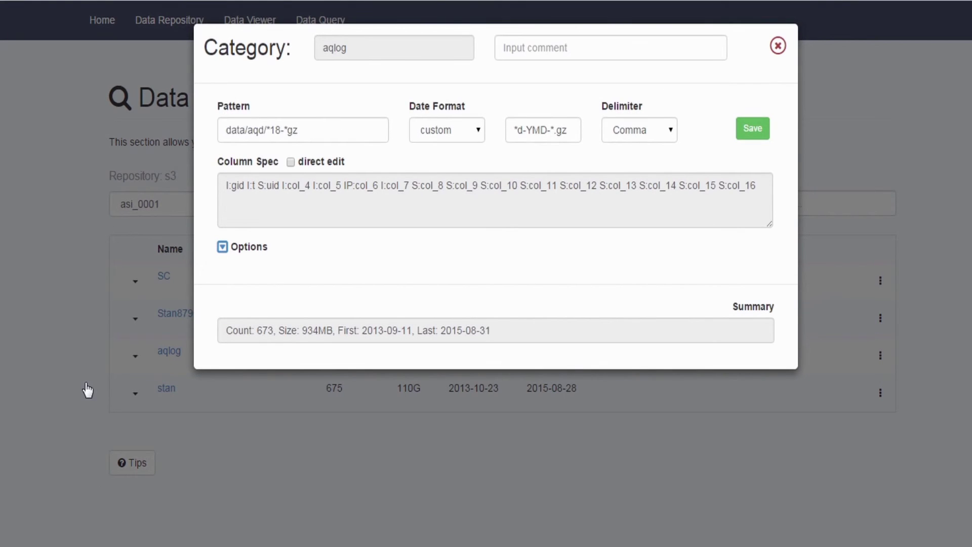
left_click(86, 385)
- Try to copy the aqlog category under the name new_data
left_click(135, 357)
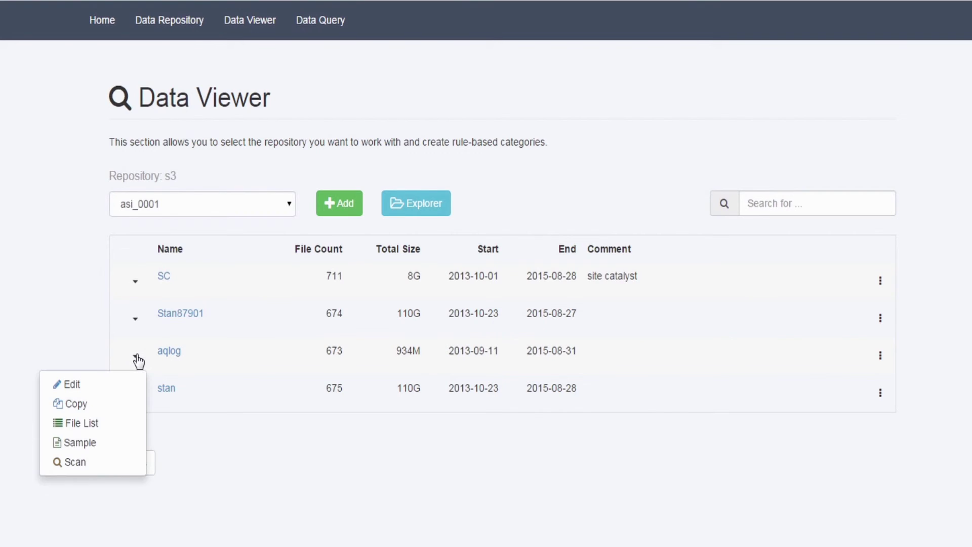
left_click(79, 405)
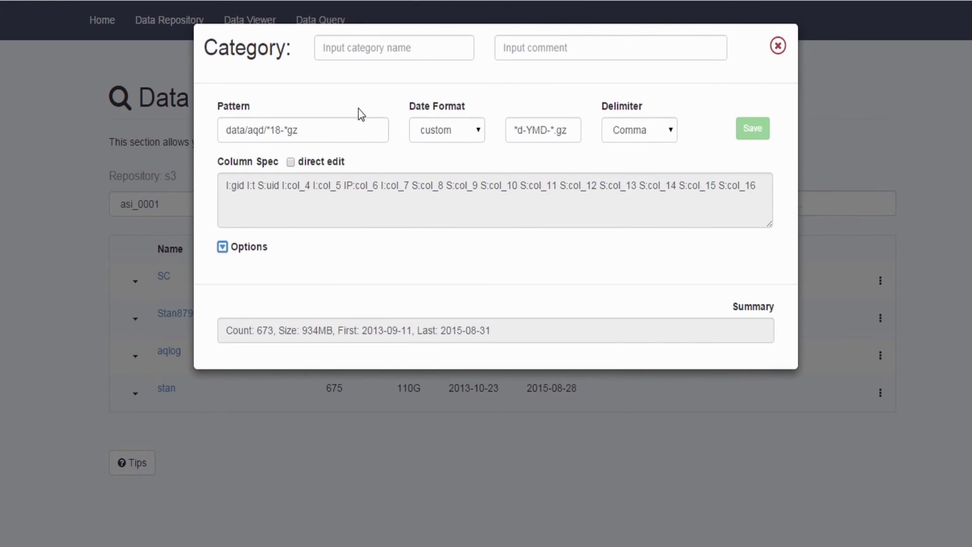
left_click(388, 49)
type("new_data")
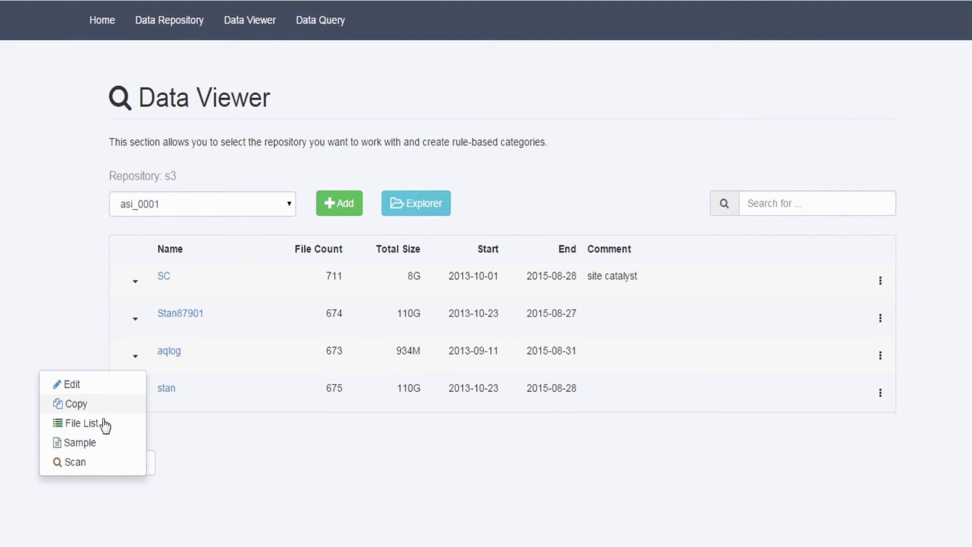
- Examine the list of files matched by the aqlog category and its sample records
left_click(96, 430)
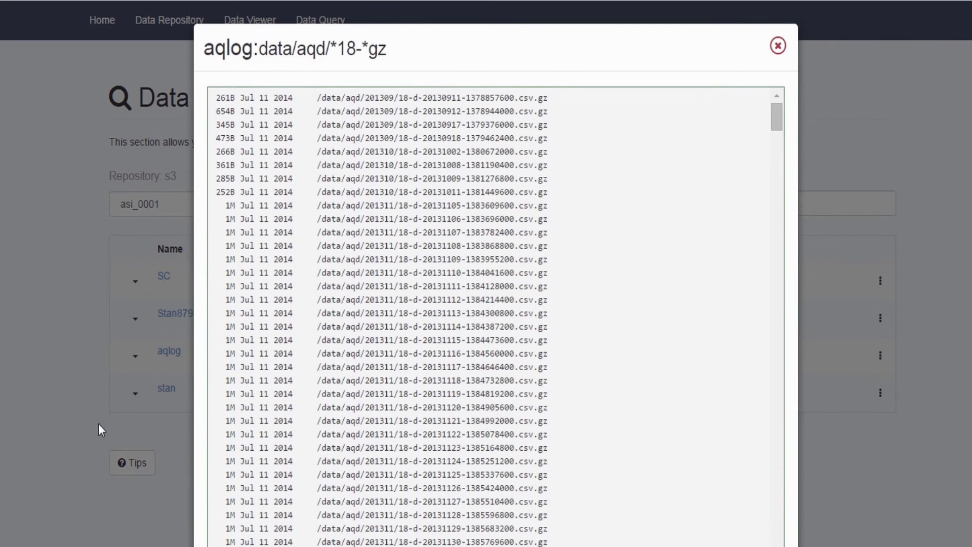
left_click_drag(776, 116, 775, 342)
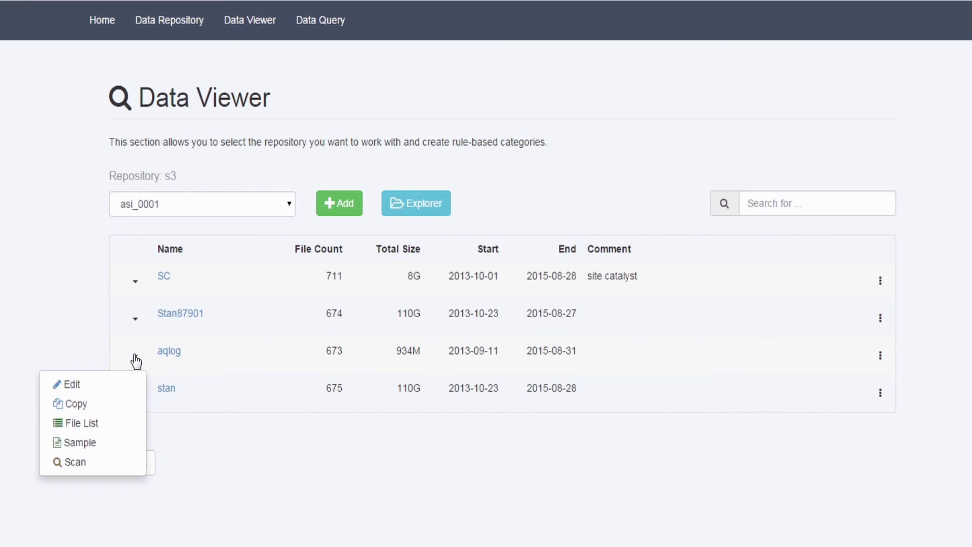
left_click(94, 447)
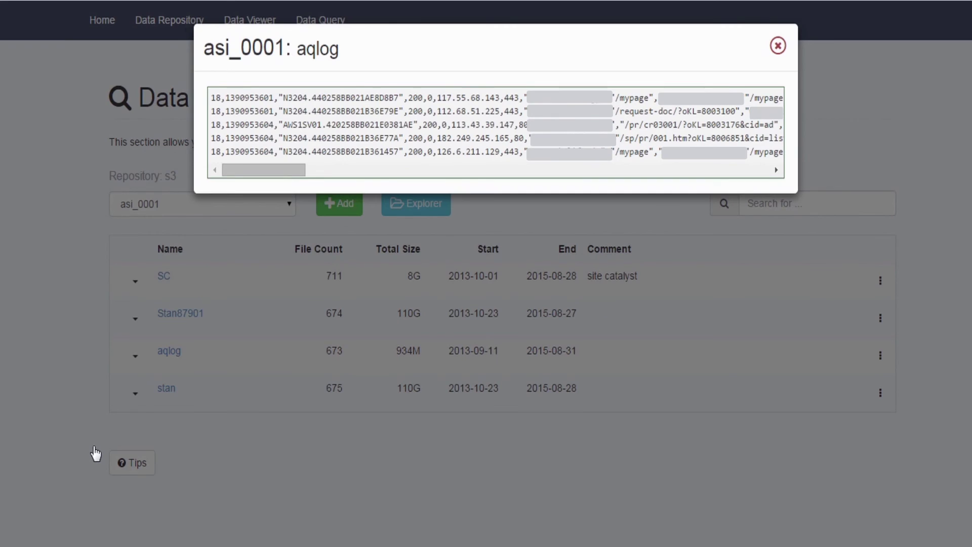
left_click(95, 454)
- Scan the aqlog category's data and read through the scanned result
left_click(136, 356)
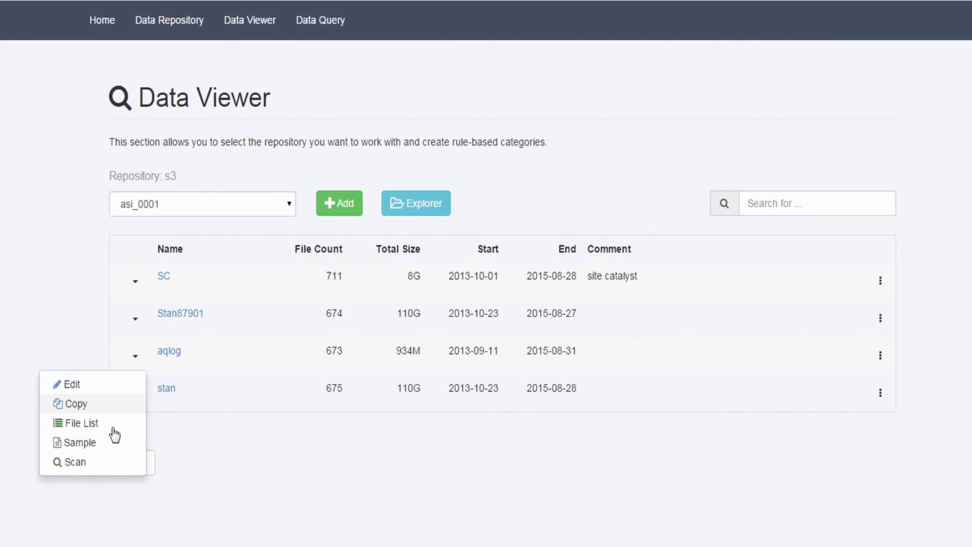
left_click(75, 462)
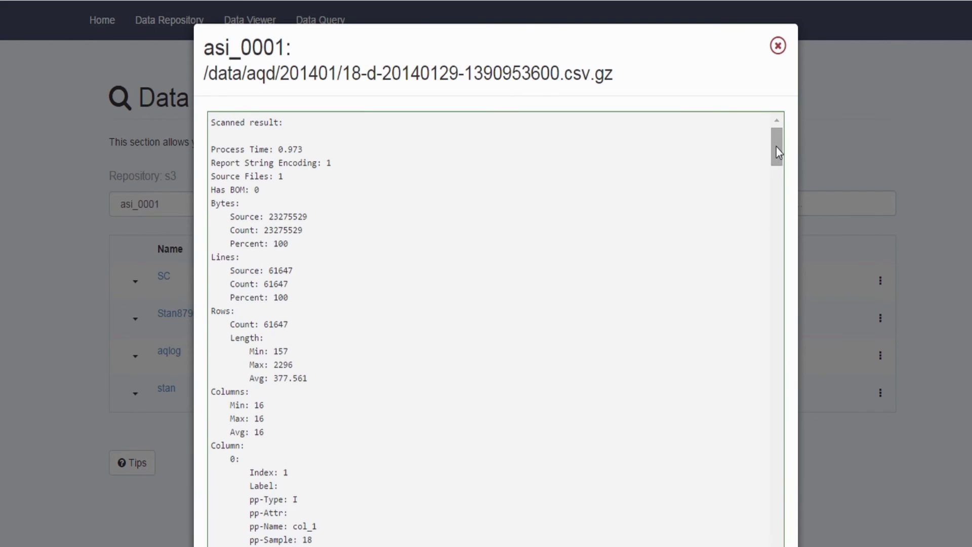
left_click_drag(776, 147, 777, 233)
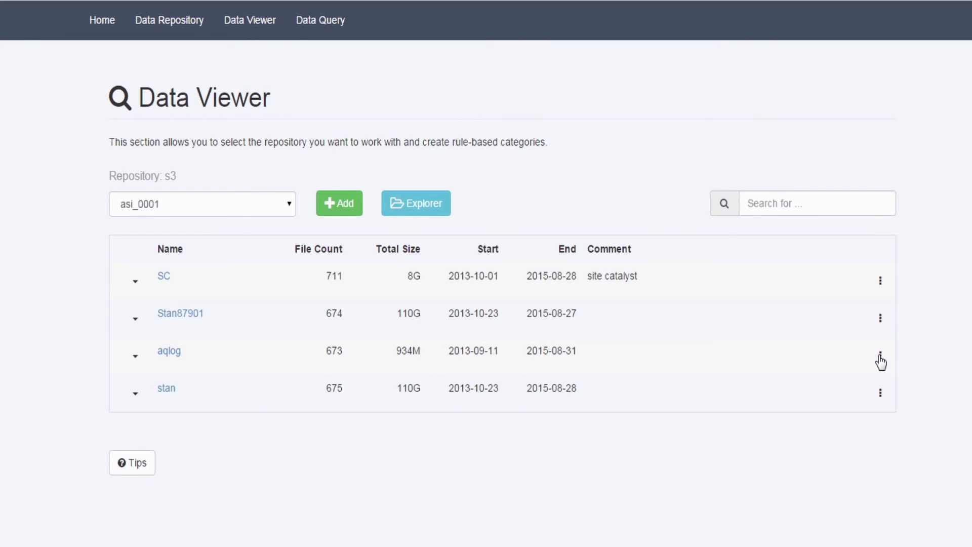
left_click(880, 355)
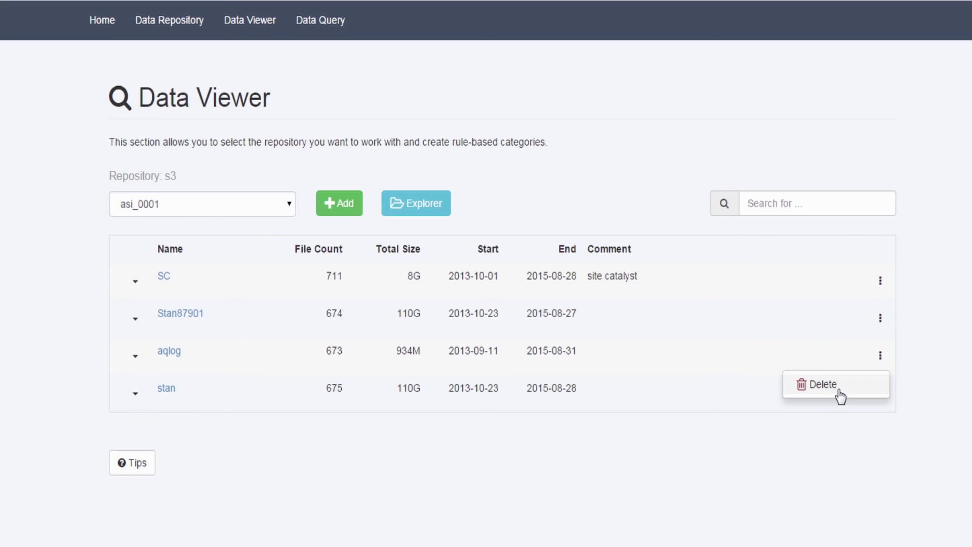
left_click(813, 475)
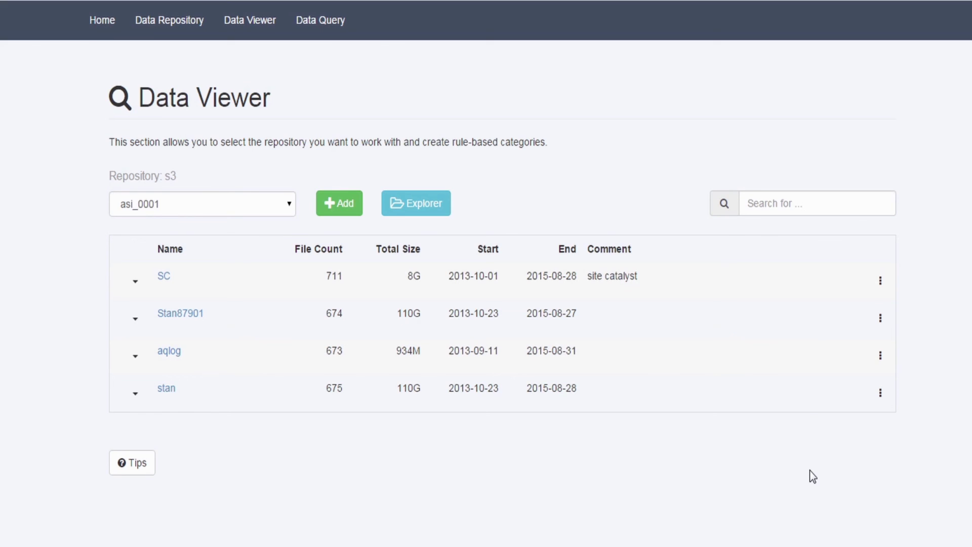